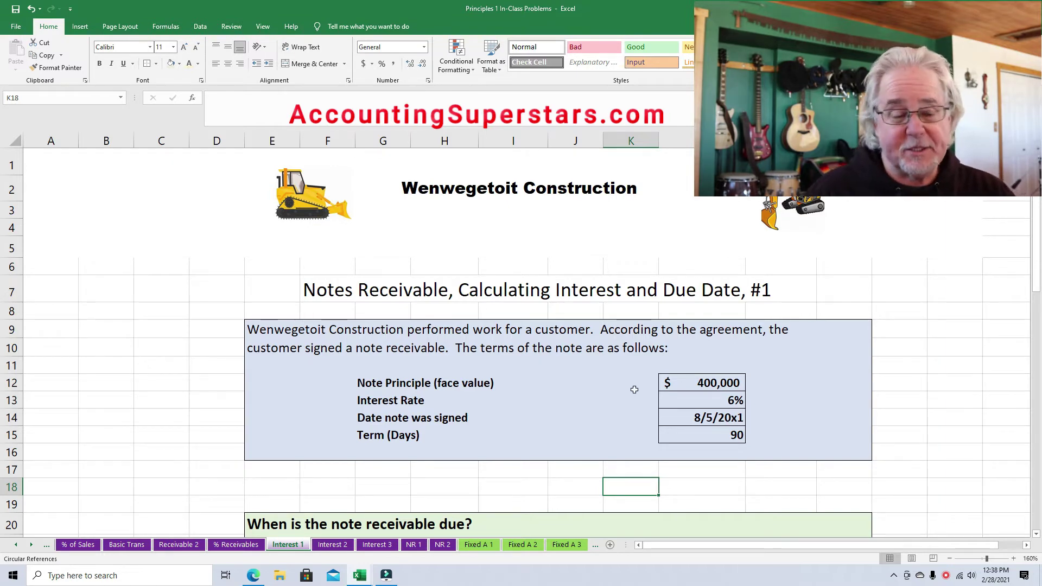
Review the note's principal, 6% rate, signing date and 90-day term, then scroll to the due-date section.
click(703, 389)
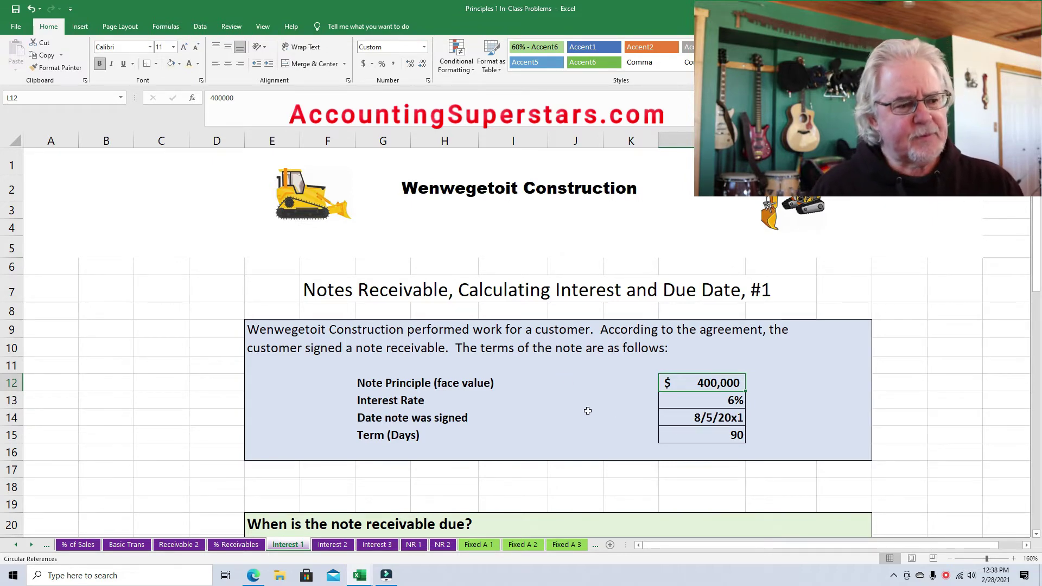
click(685, 407)
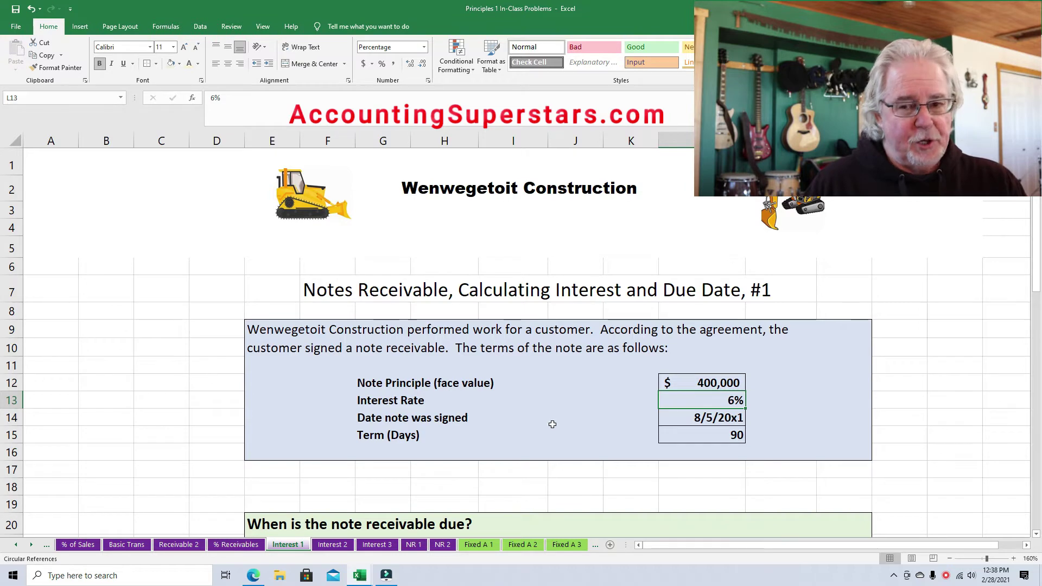
click(690, 425)
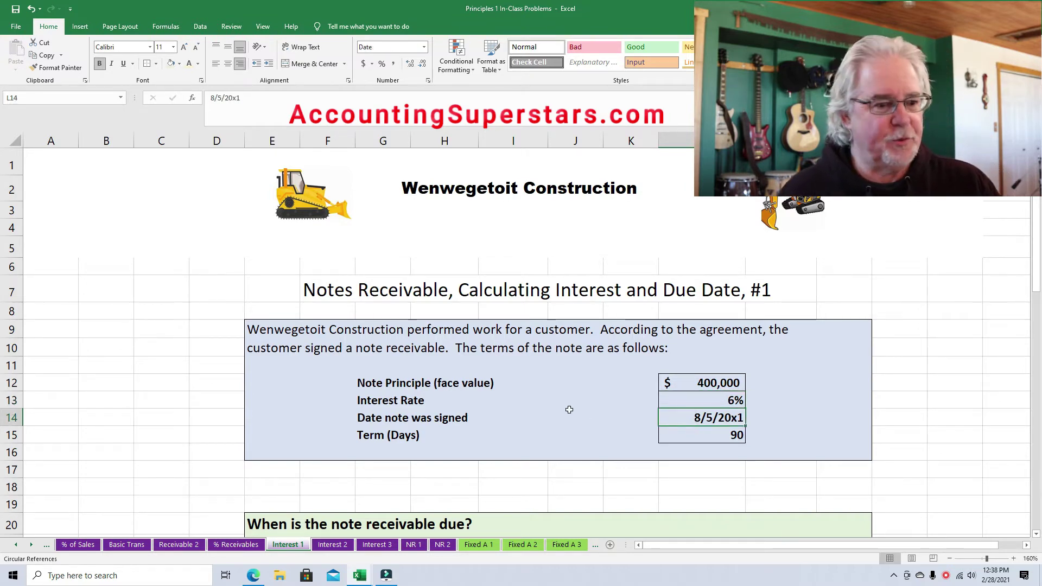
click(714, 437)
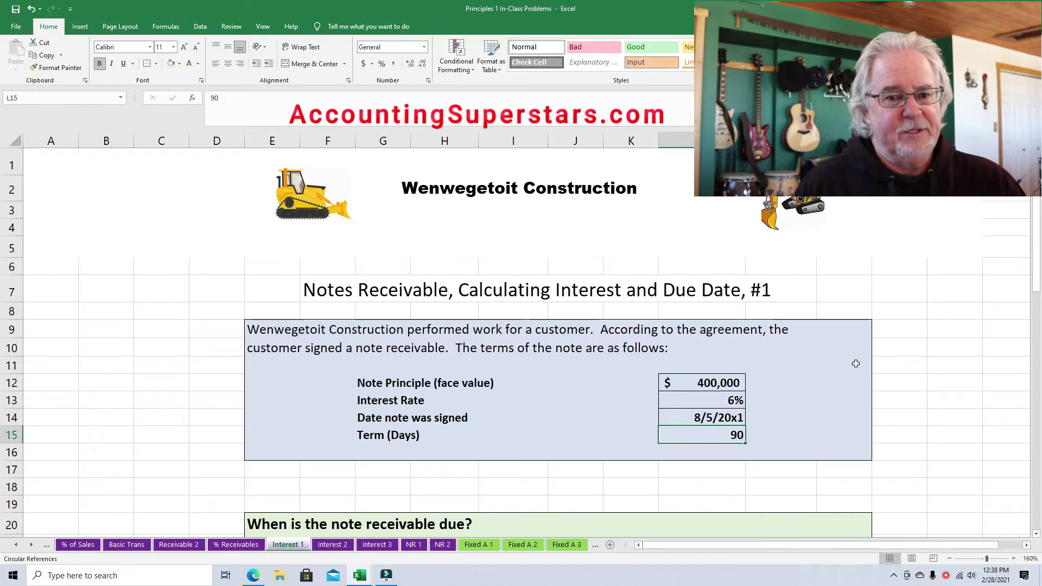
drag(1036, 234, 1036, 271)
Split the sheet above row 17 so the note terms stay fixed above the due-date calculations.
scroll(7, 325, up, 2)
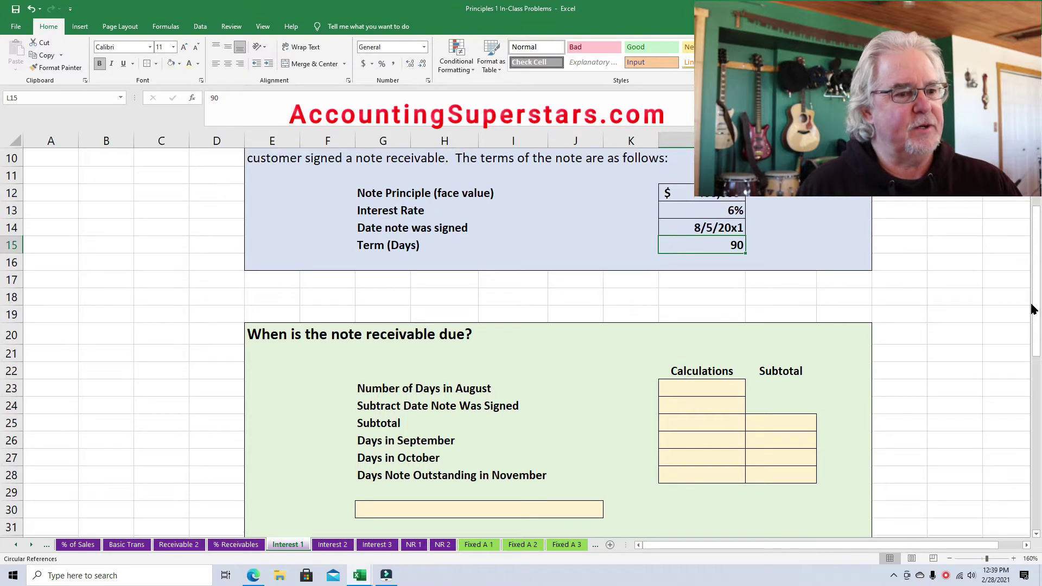
click(16, 282)
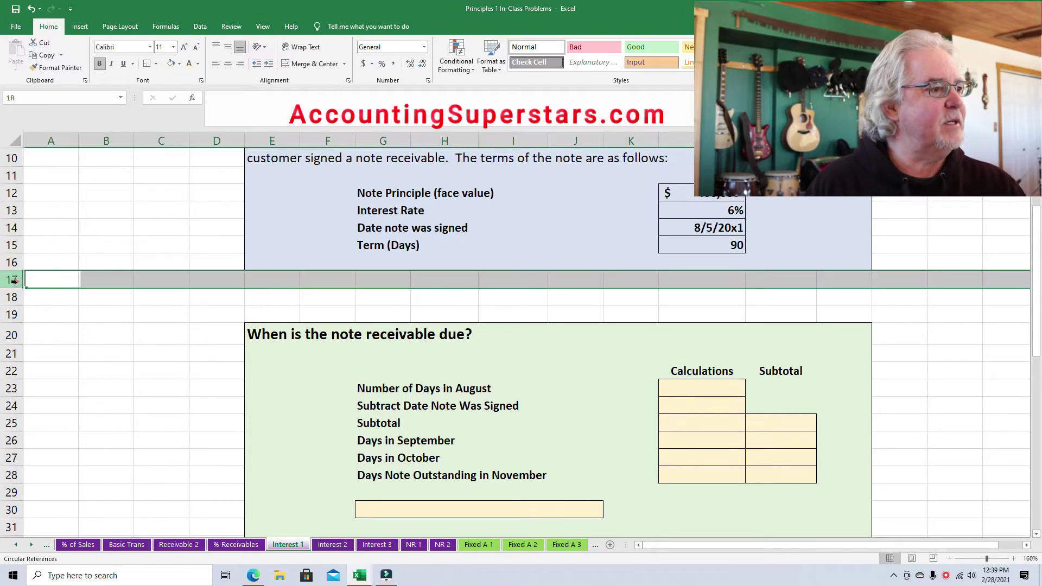
click(266, 28)
click(391, 43)
click(676, 304)
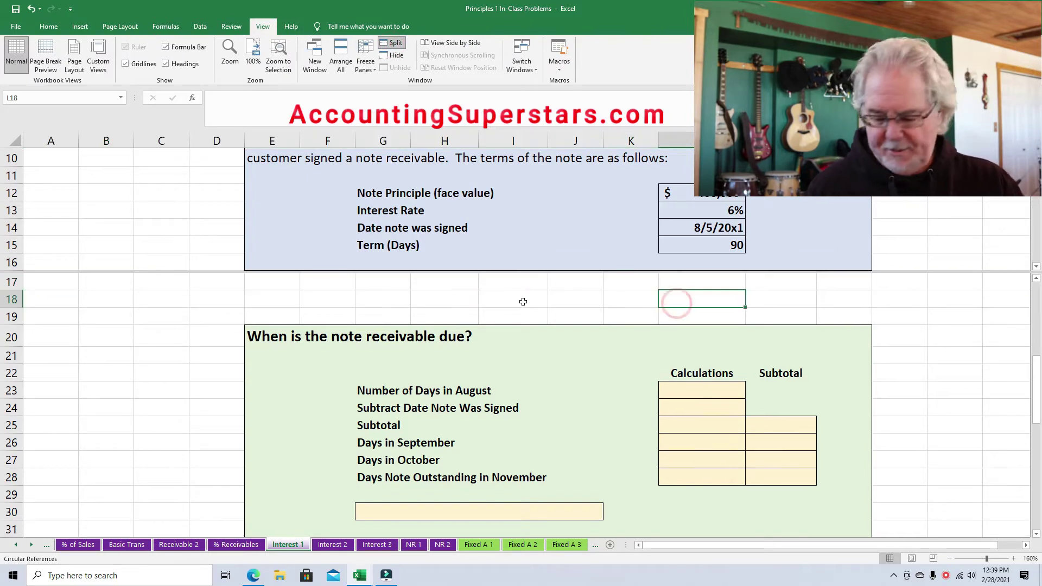
key(Down)
key(Down)
key(Down)
key(Down)
key(Down)
key(Down)
key(Down)
key(Down)
key(Down)
key(Down)
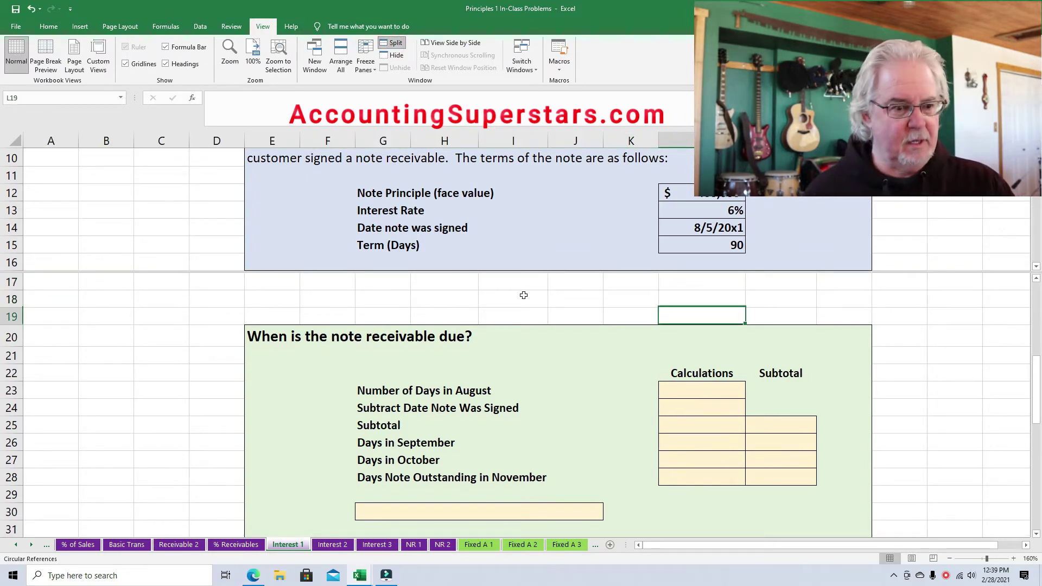
key(Down)
key(Down)
key(Down)
key(Down)
key(Down)
key(Down)
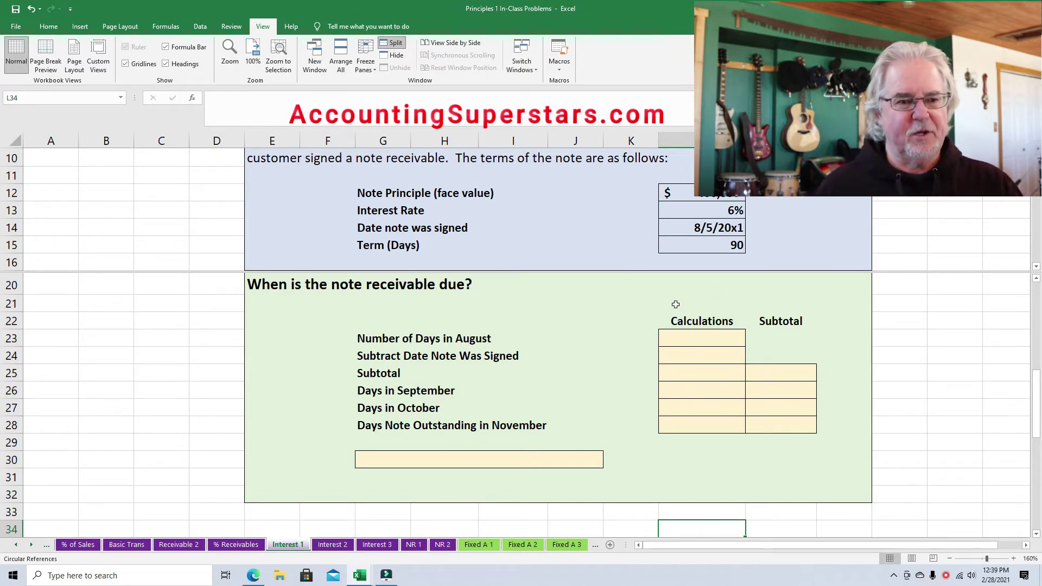
Recolour the August cells to reveal 31 days, minus 5, and subtotal 26 in both columns.
click(700, 335)
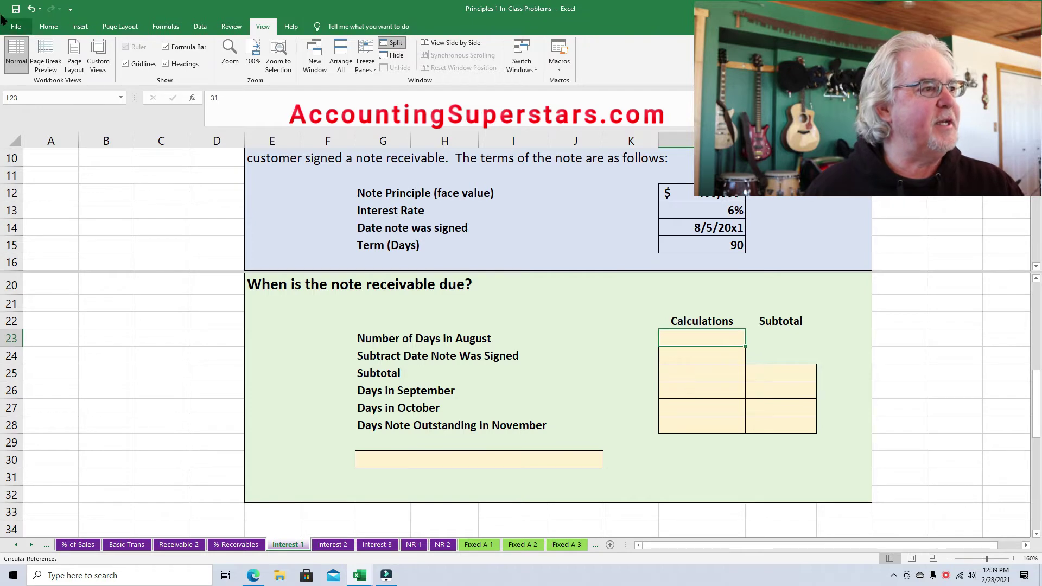
click(49, 26)
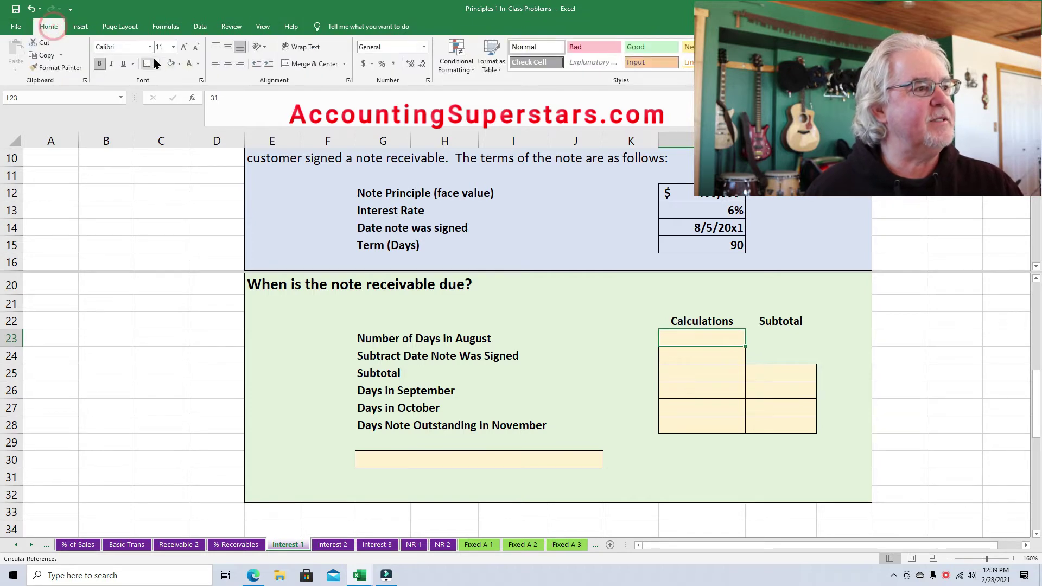
click(197, 64)
key(Escape)
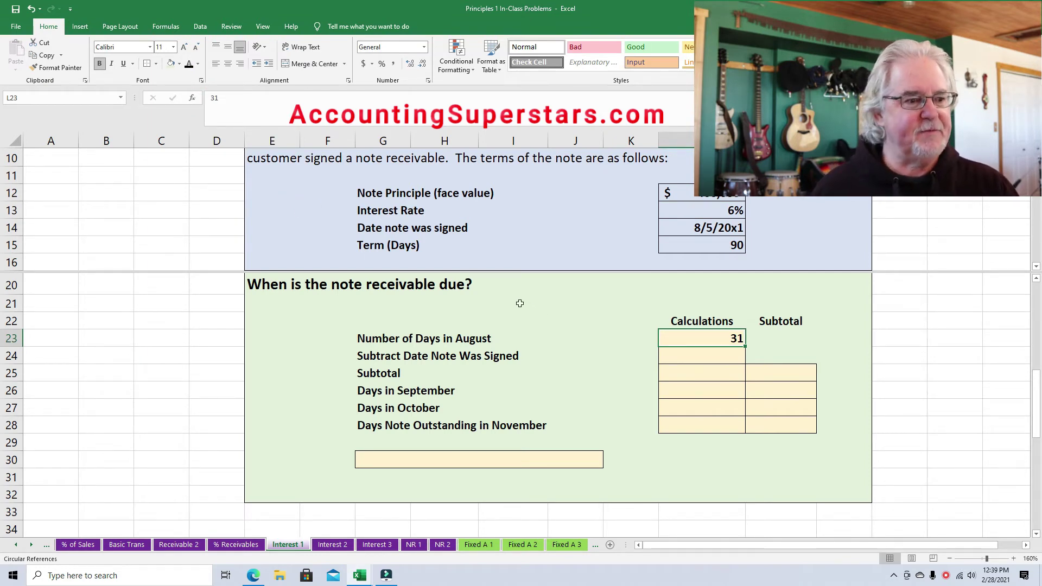
click(716, 354)
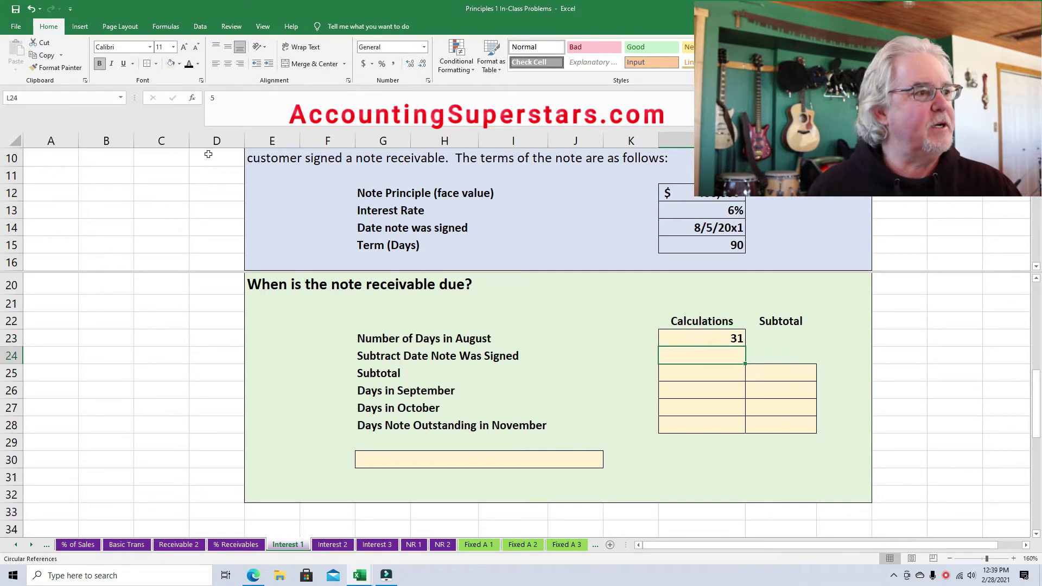
click(188, 63)
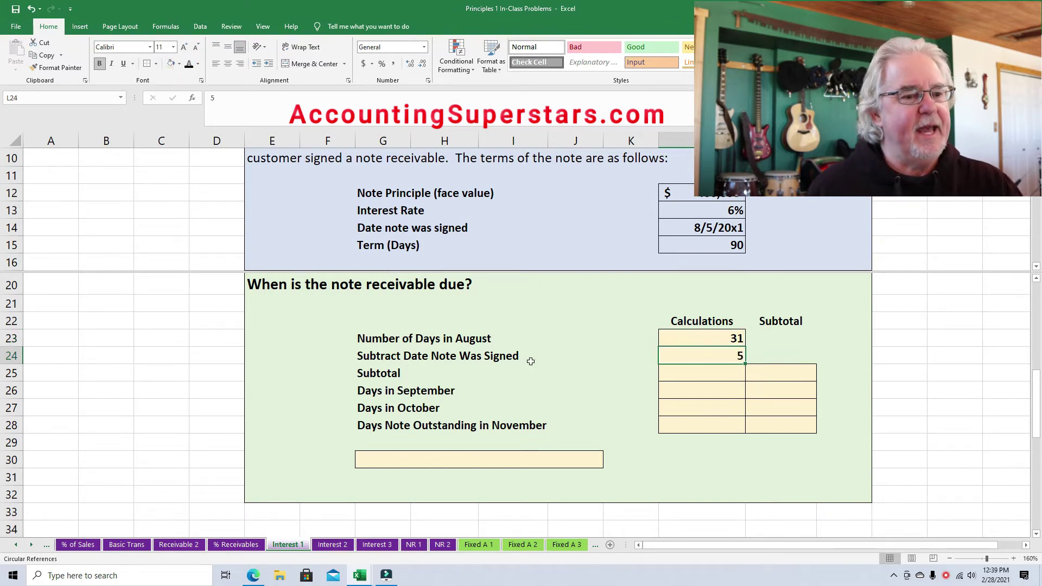
click(693, 375)
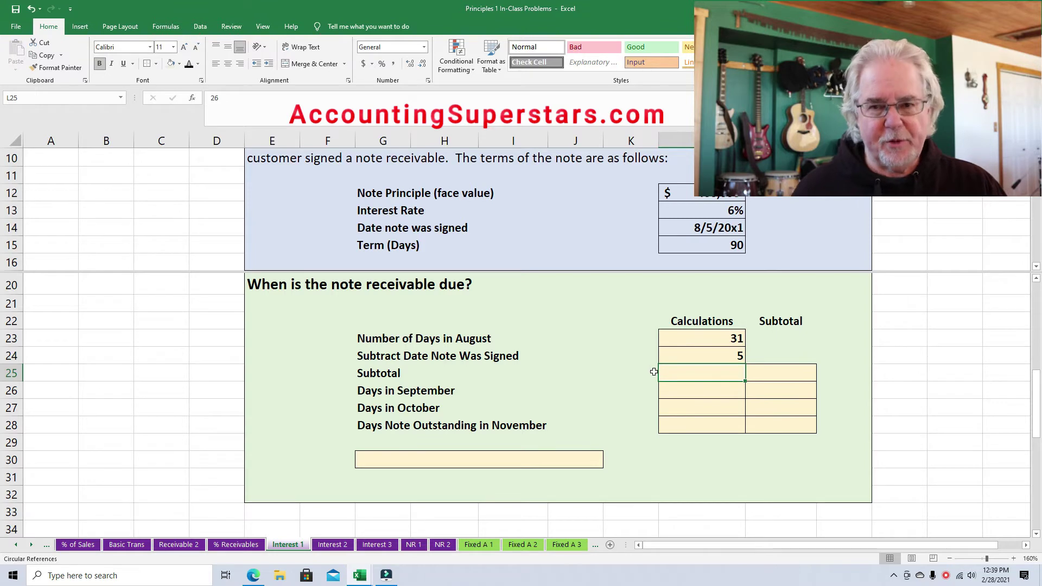
click(189, 64)
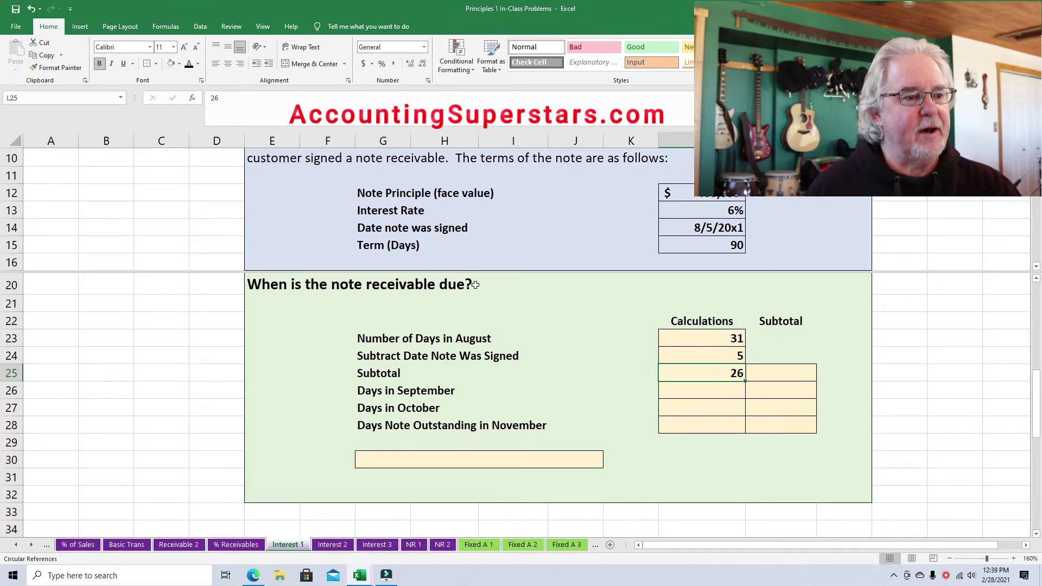
click(789, 376)
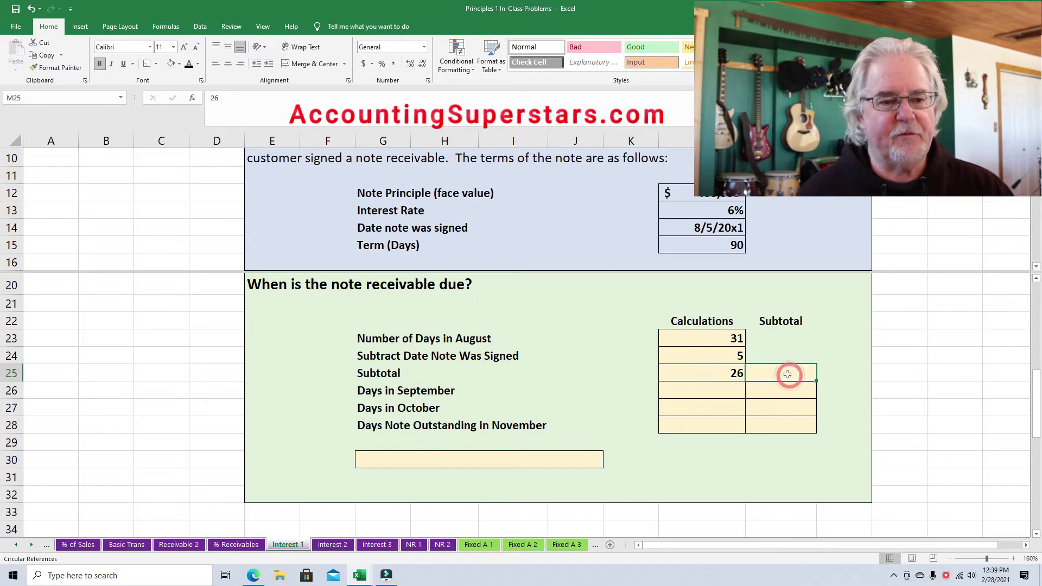
click(188, 64)
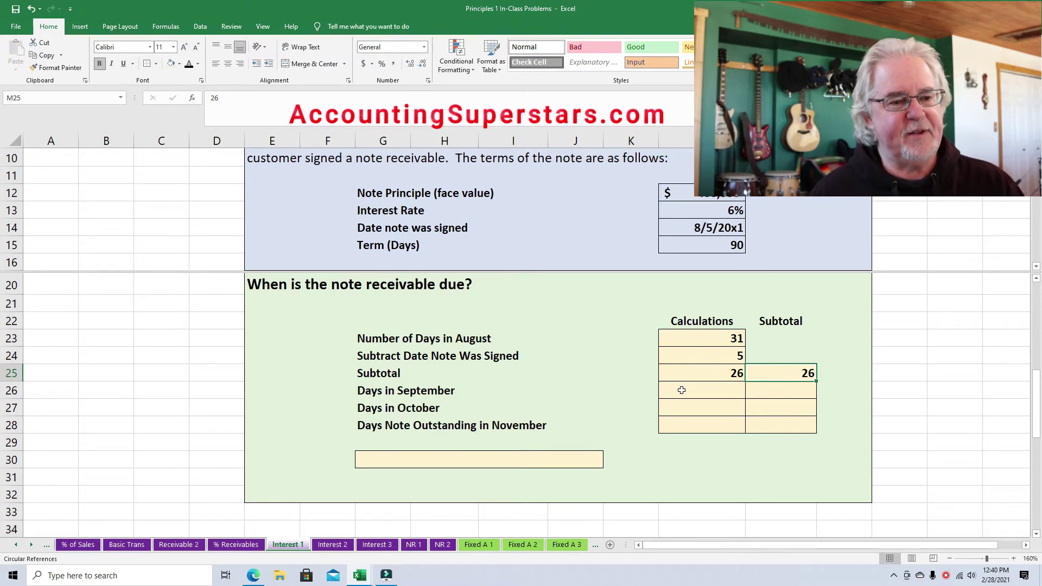
Reveal September's 30 days and the running subtotal 56, then recheck both values.
click(725, 394)
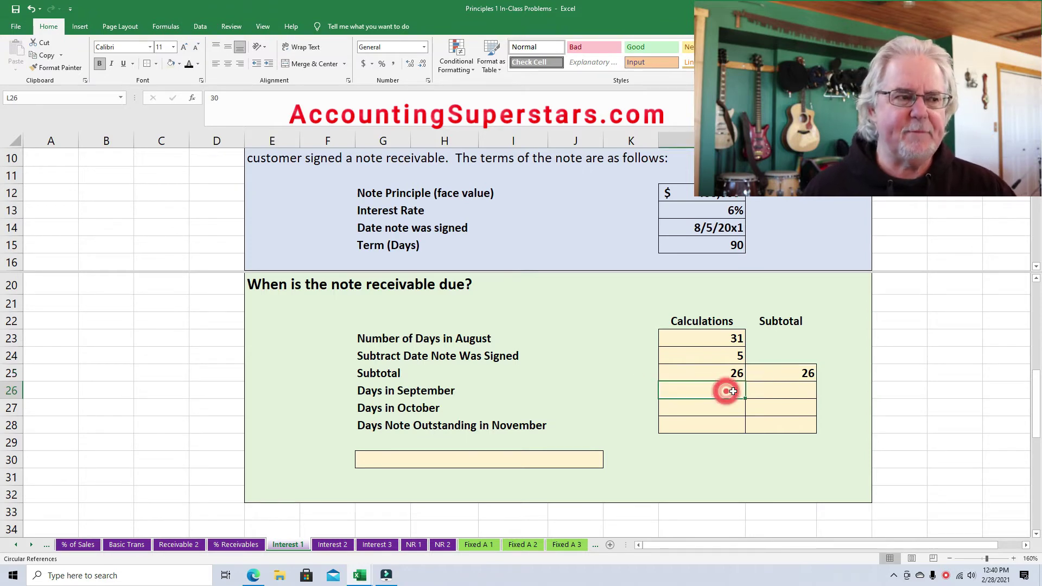
click(189, 63)
click(778, 393)
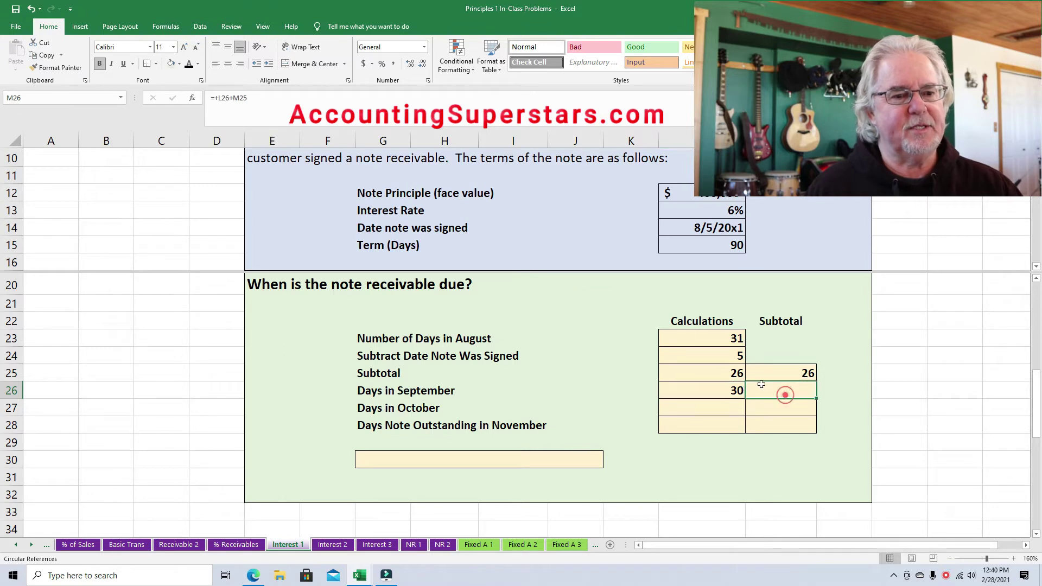
click(189, 64)
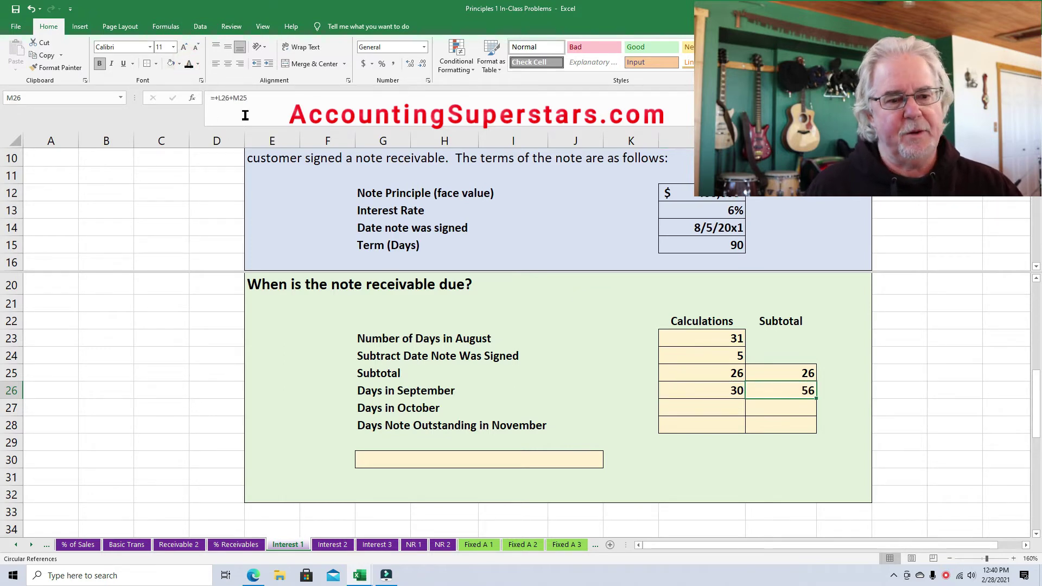
click(796, 376)
click(727, 393)
click(772, 392)
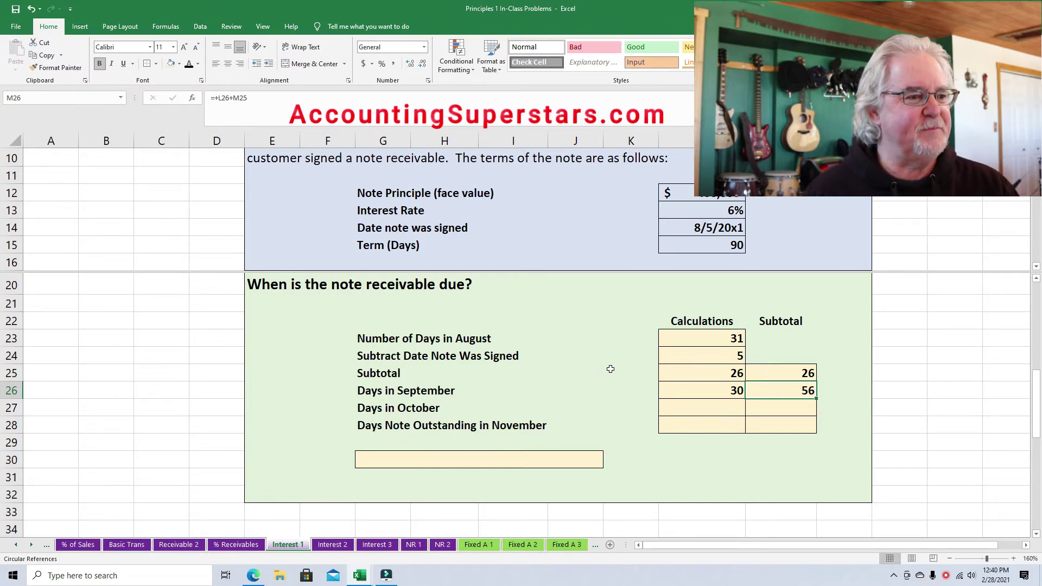
Reveal October's 31 days and the running subtotal 87, comparing against the 90-day term.
click(697, 403)
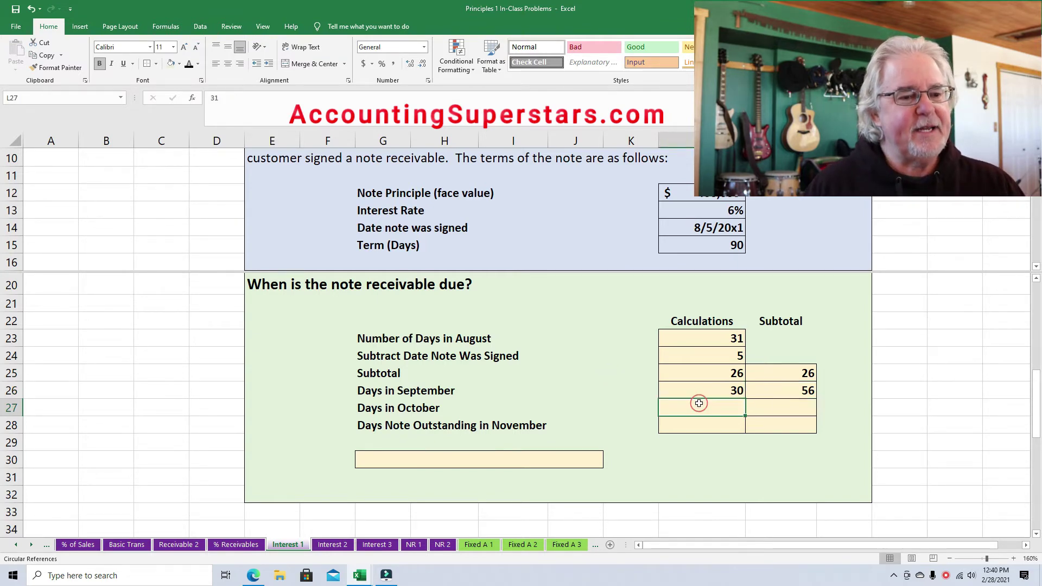
click(188, 64)
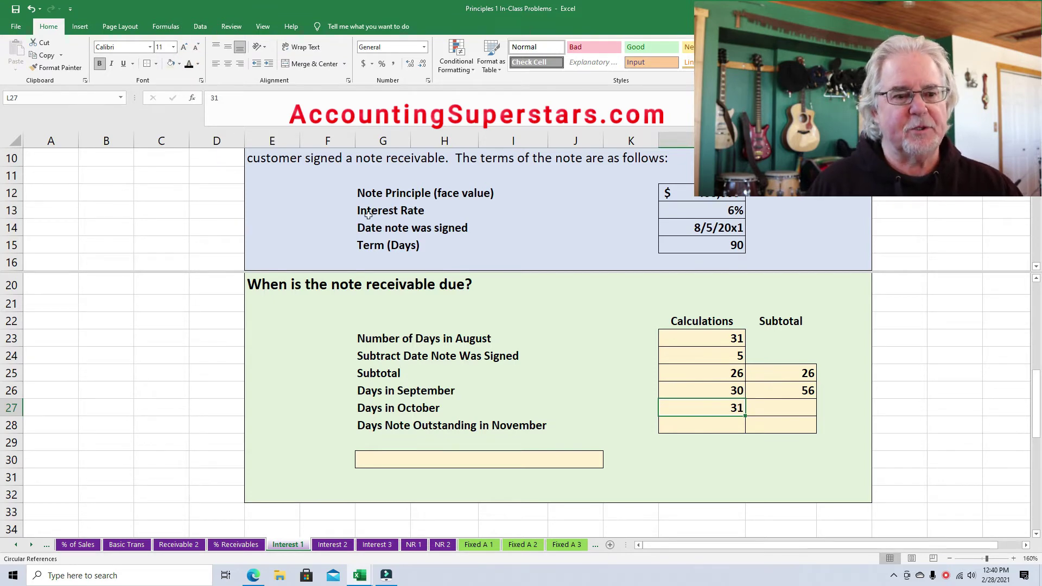
click(788, 407)
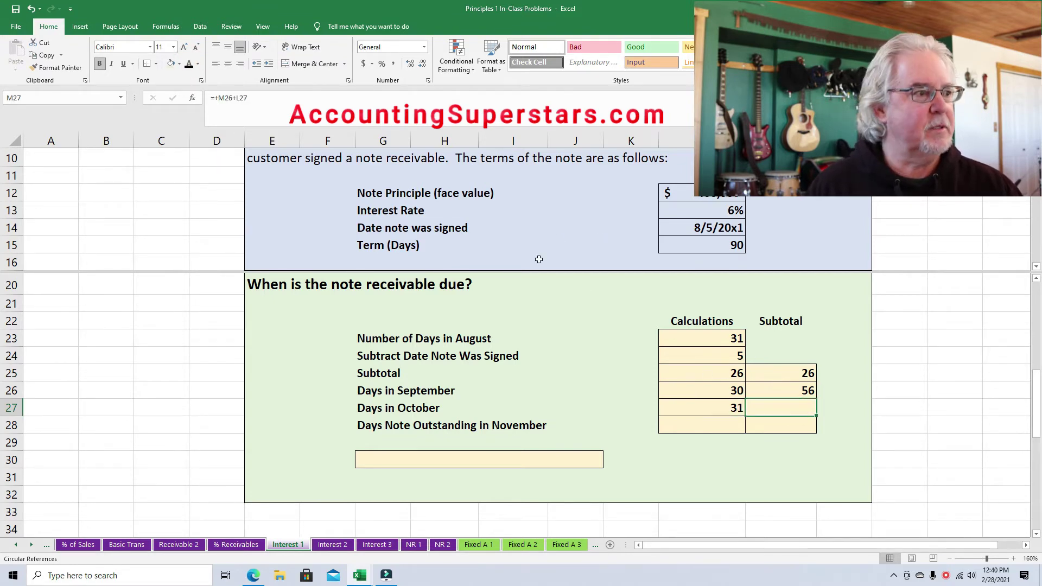
click(188, 64)
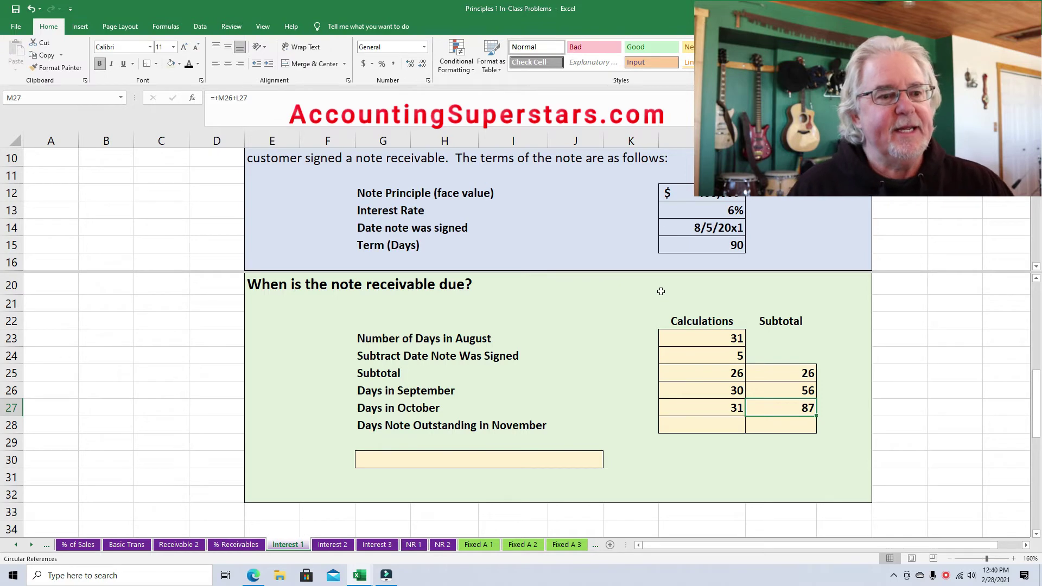
click(716, 248)
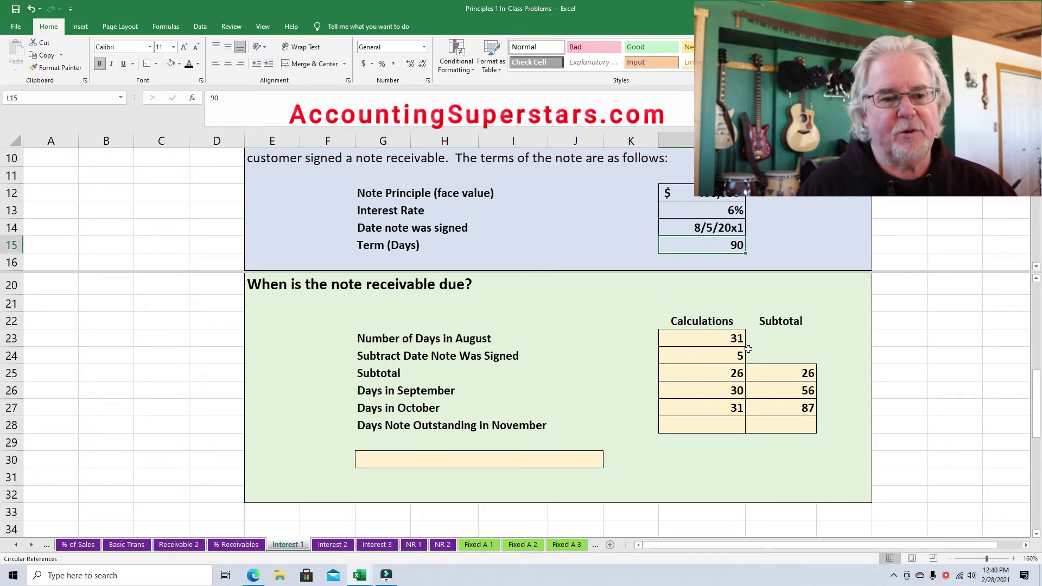
click(797, 409)
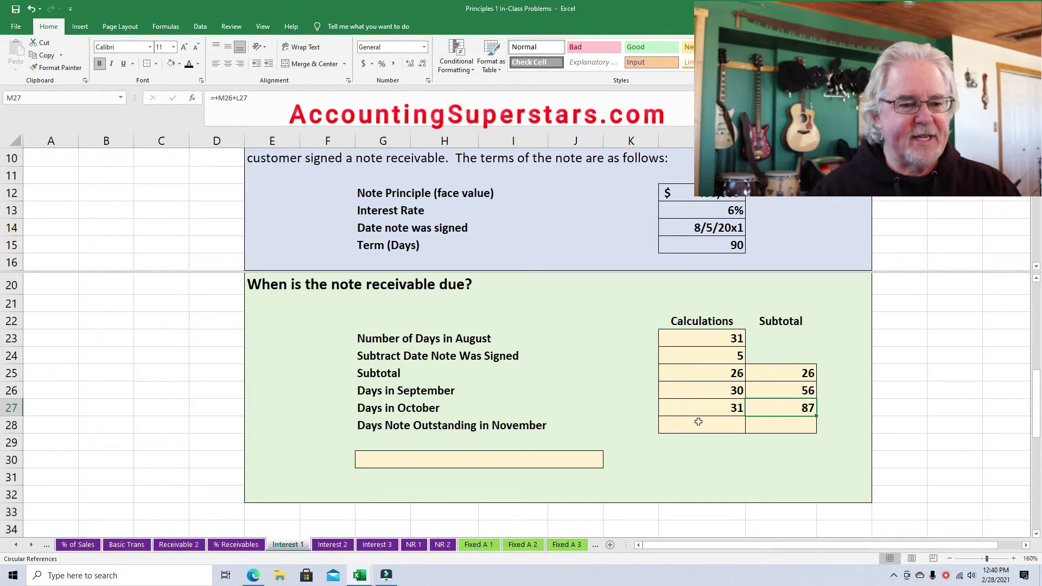
Reveal the 3 November days outstanding and the final running total of 90.
click(722, 427)
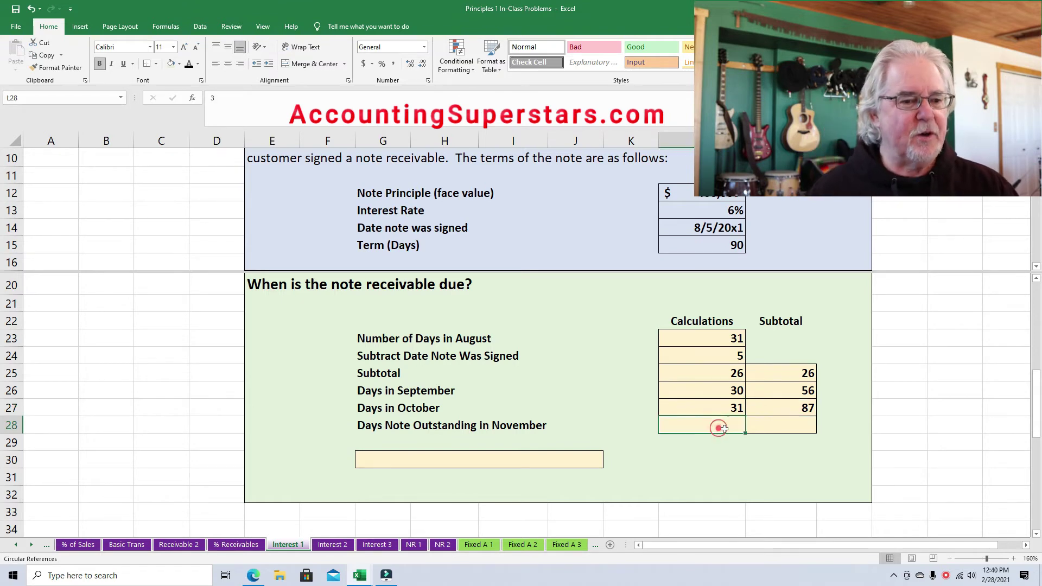
click(189, 66)
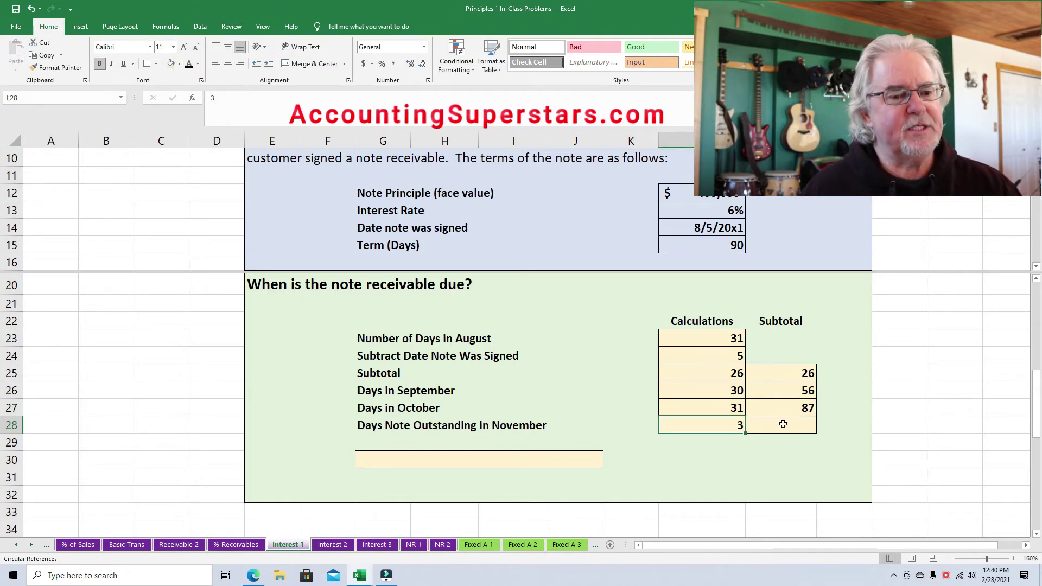
click(782, 429)
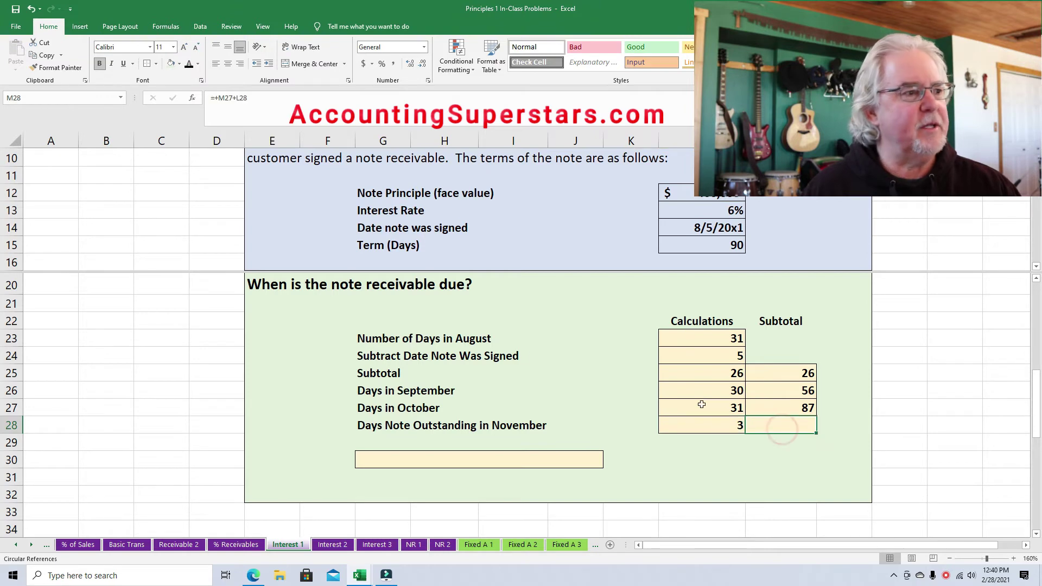
click(189, 65)
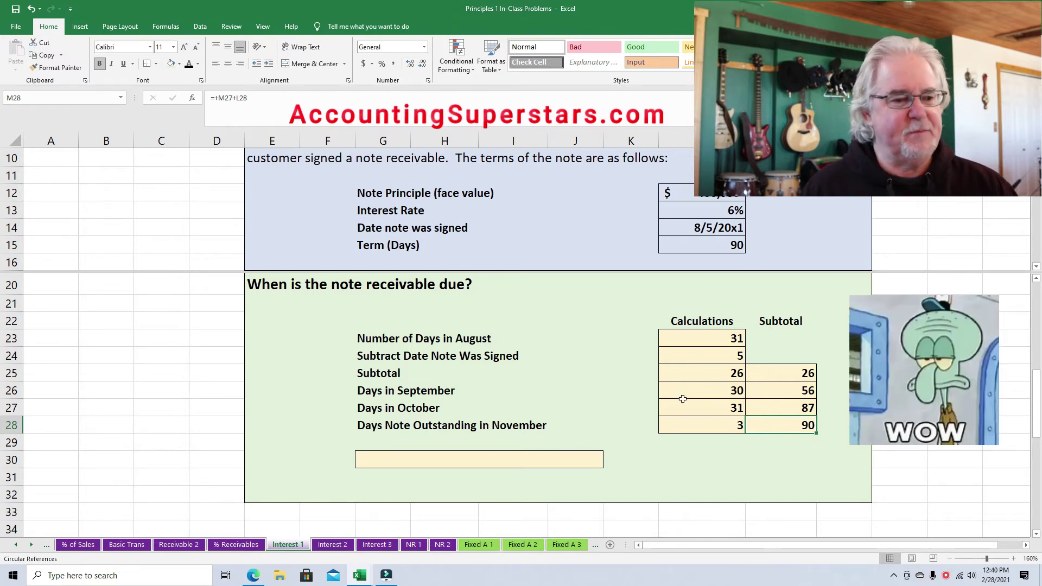
Reveal the answer cell reading 'Note is due on November 3, 20x1'.
click(373, 459)
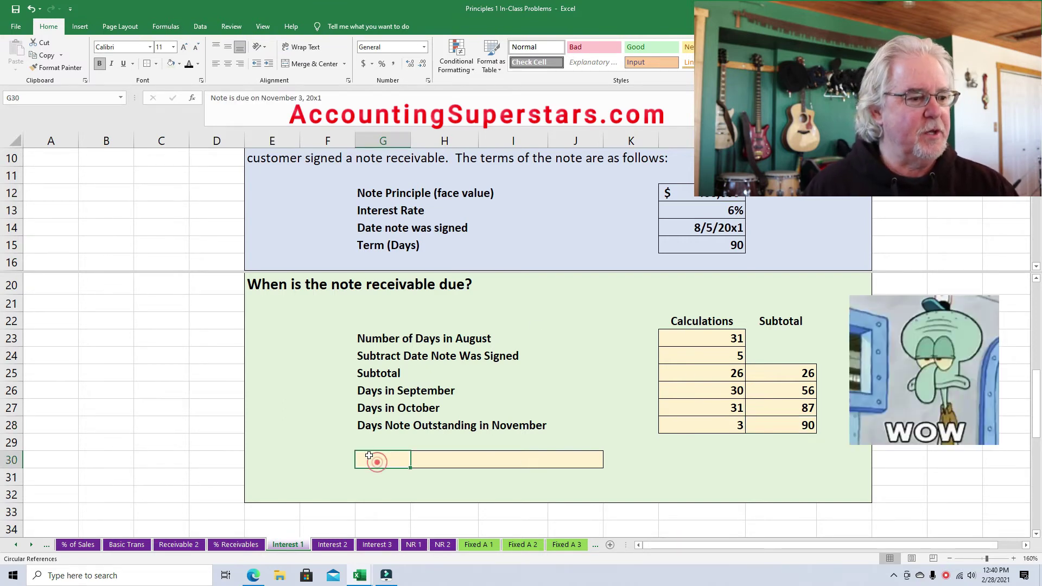
click(188, 65)
click(302, 405)
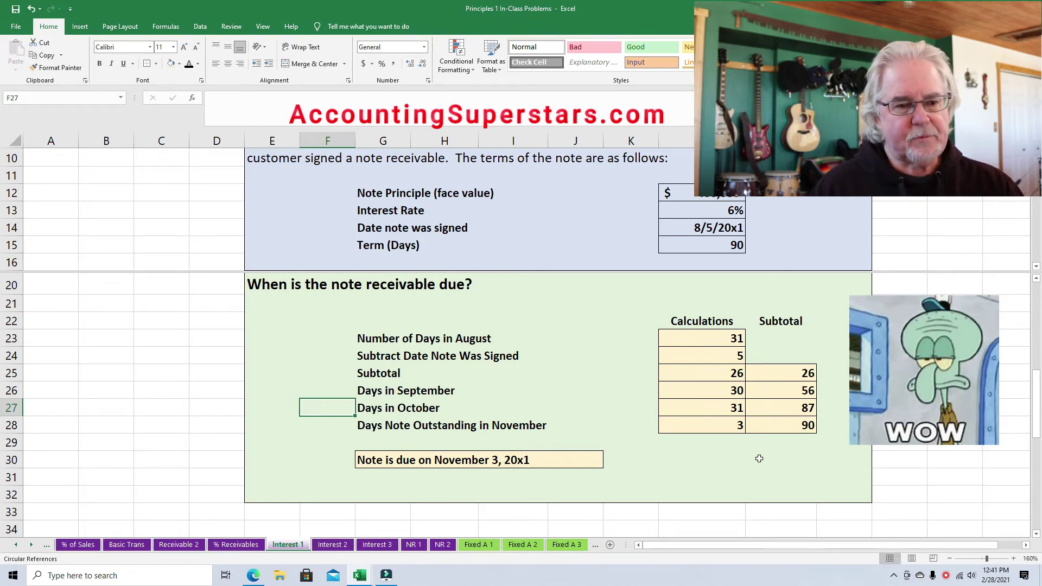
Scroll to the interest section and reveal 'PRT' and 'Principle x Rate x Time'.
drag(1035, 393, 17, 460)
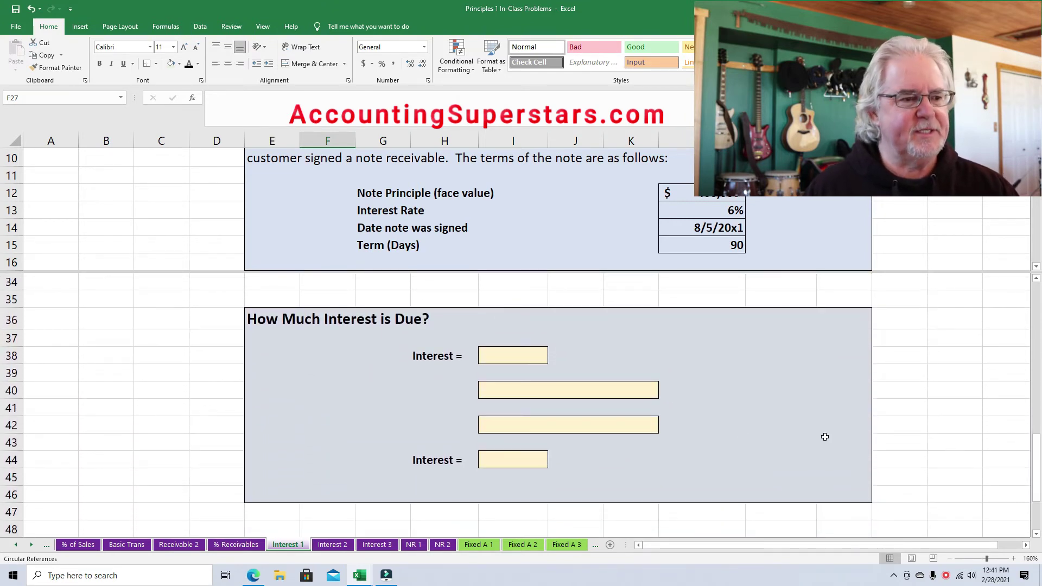
click(496, 353)
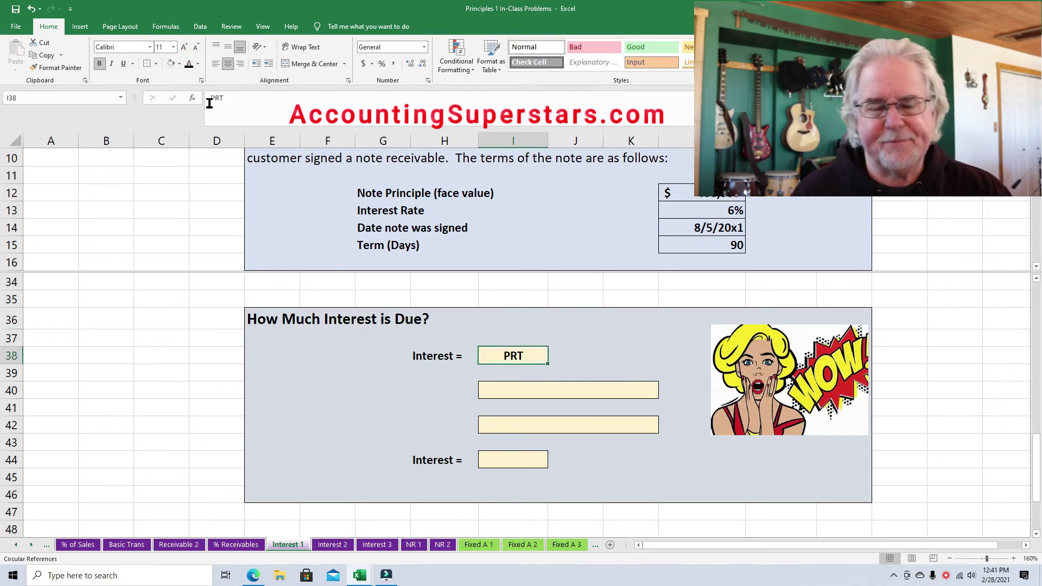
click(542, 390)
click(576, 365)
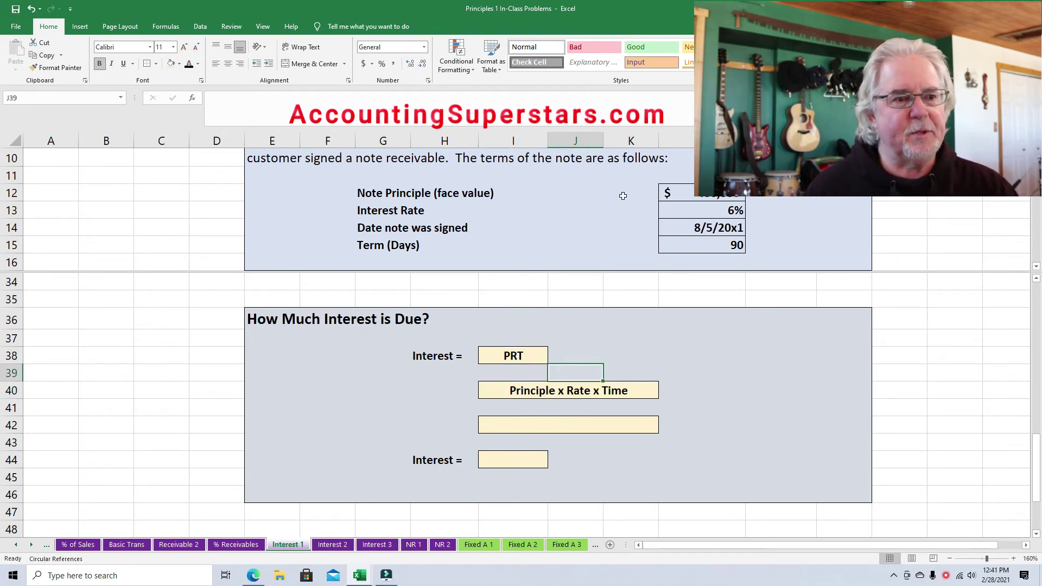
Point out the principal, 6% rate and 90-day term that feed the interest calculation.
click(685, 192)
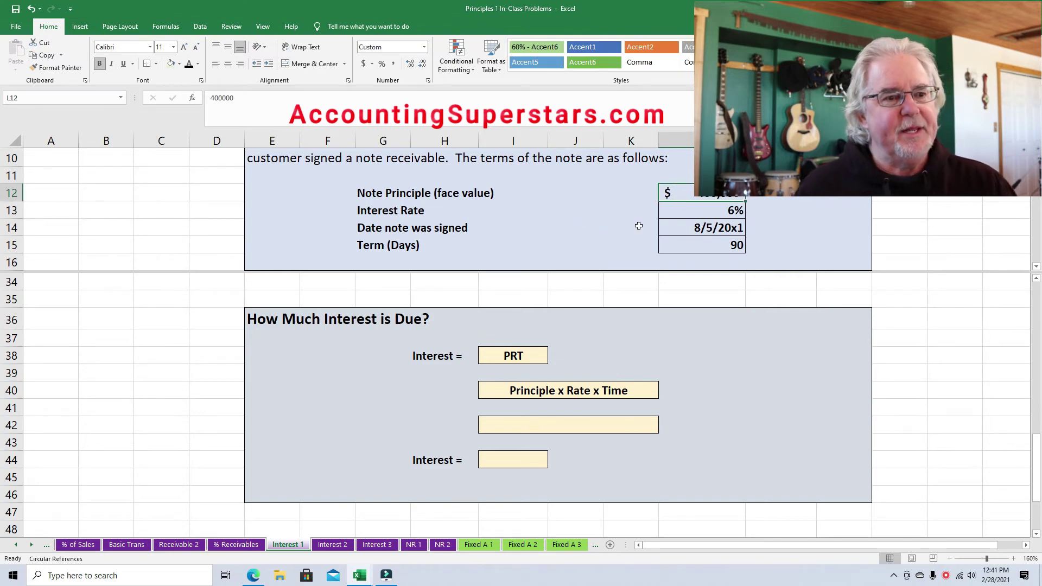
click(712, 213)
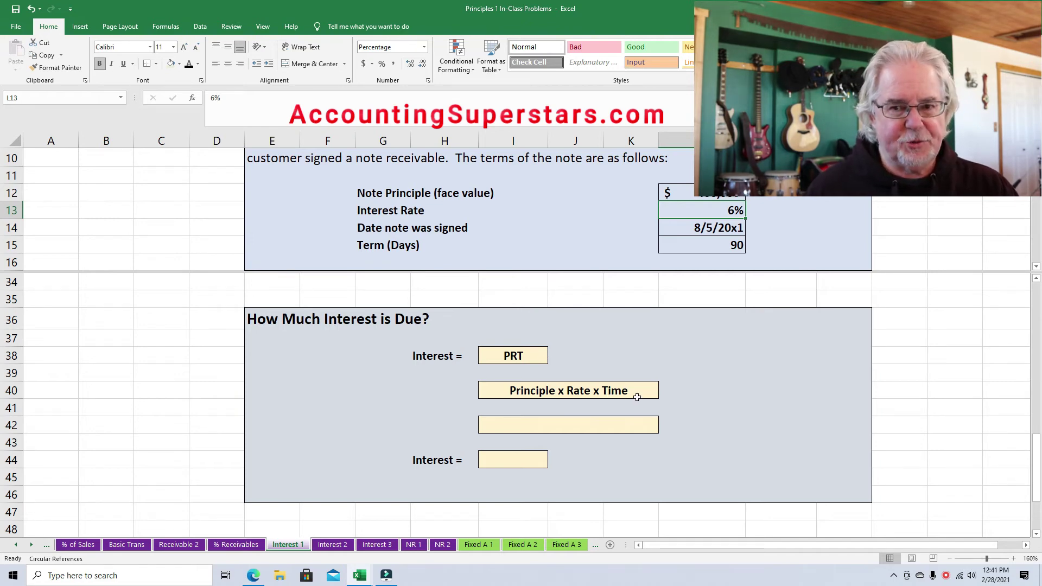
click(715, 246)
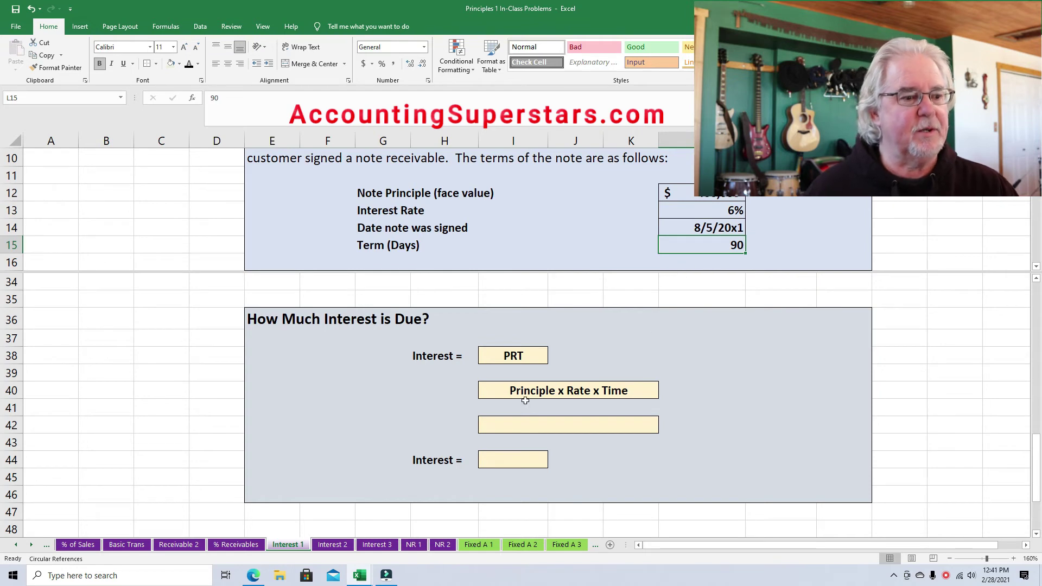
click(504, 423)
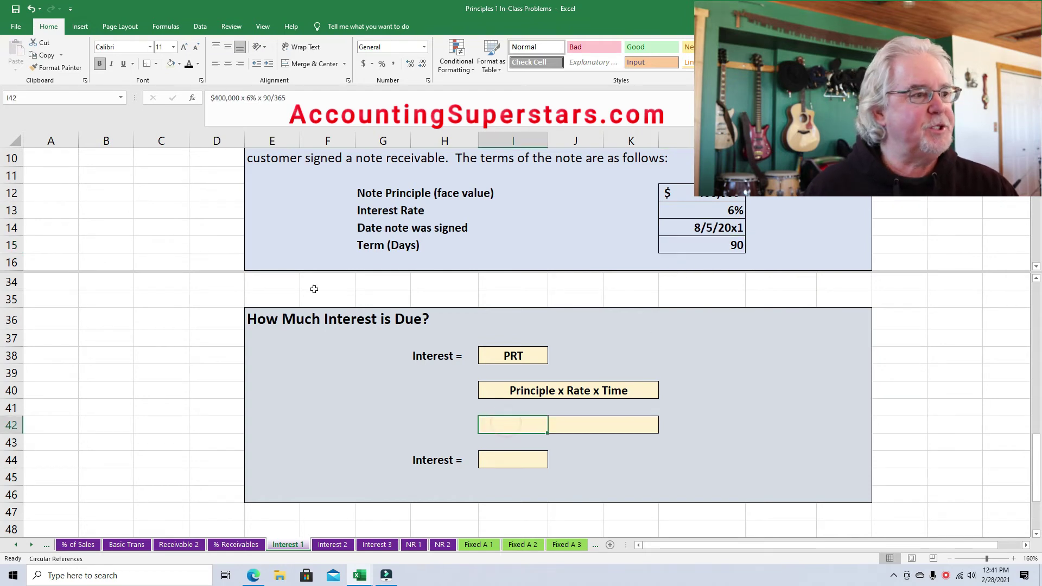
Reveal the calculation $400,000 x 6% x 90/365 and the resulting $5,918 interest.
click(189, 63)
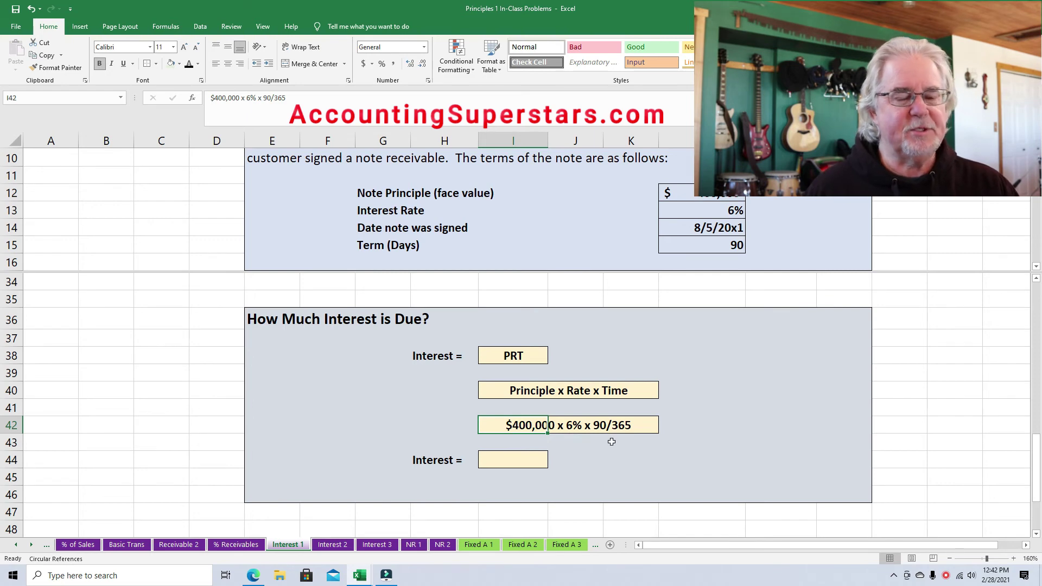
click(508, 459)
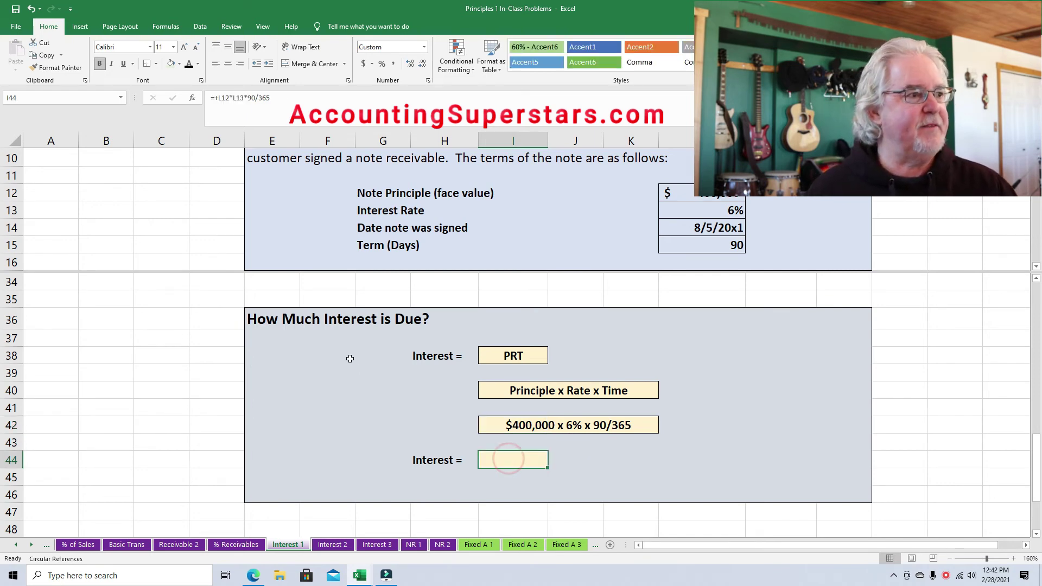
click(189, 64)
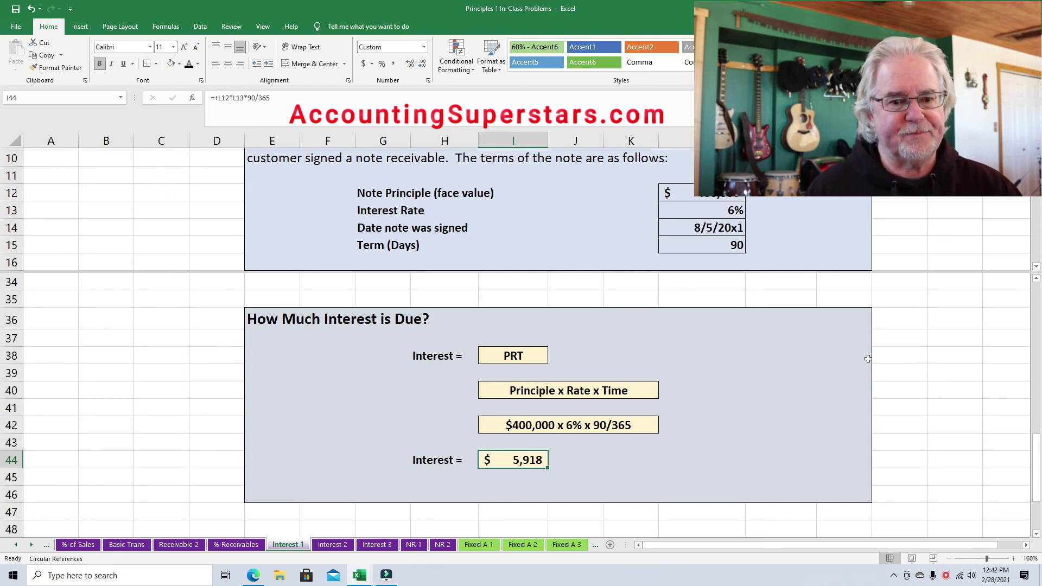
drag(1037, 455, 1036, 491)
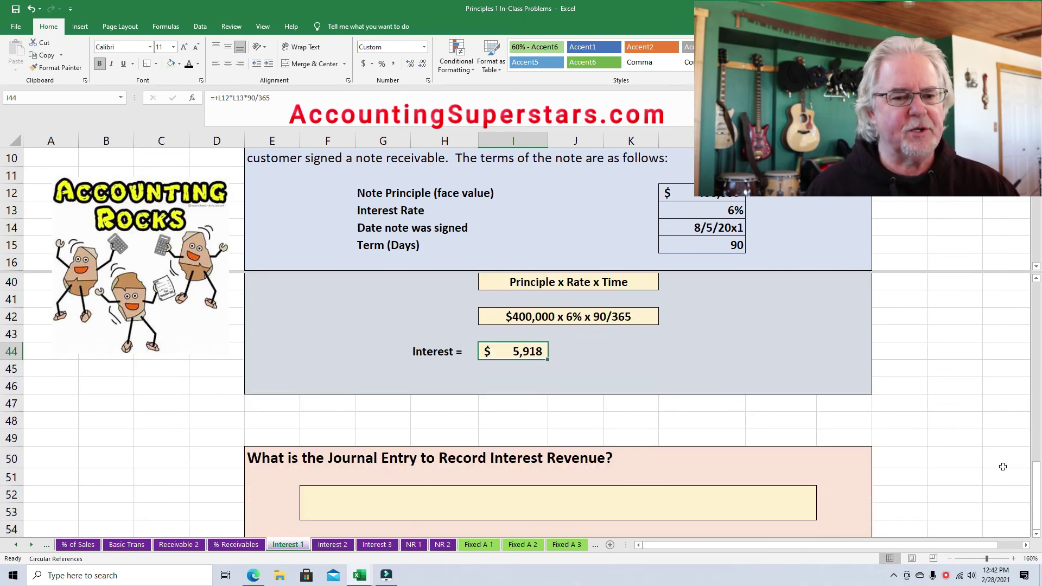
Reveal Interest Receivable as the debited and Interest Revenue as the credited account.
click(822, 498)
key(Down)
key(Down)
key(Down)
key(Down)
key(Down)
key(Down)
key(Down)
key(Down)
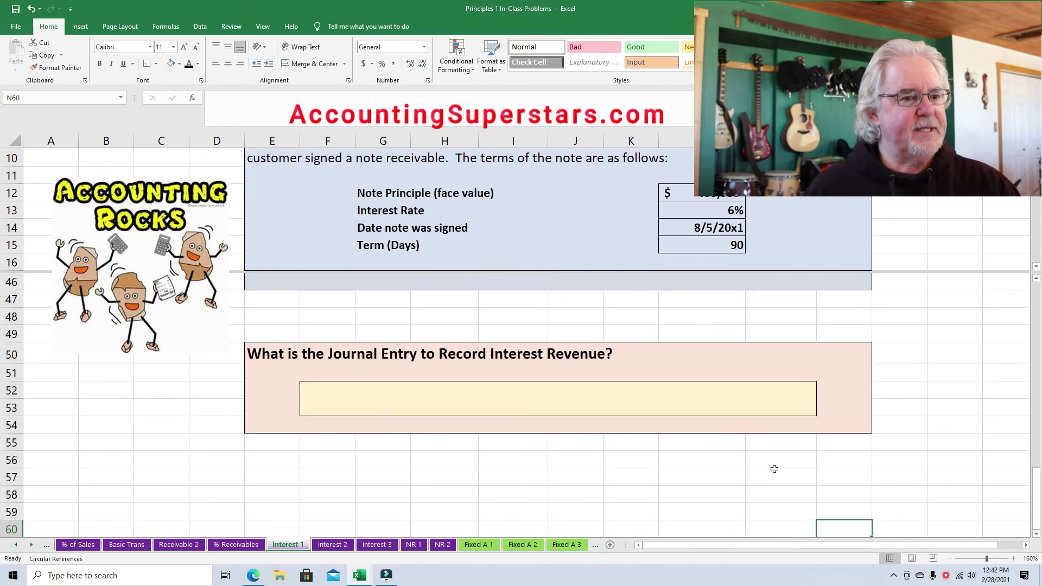
click(325, 392)
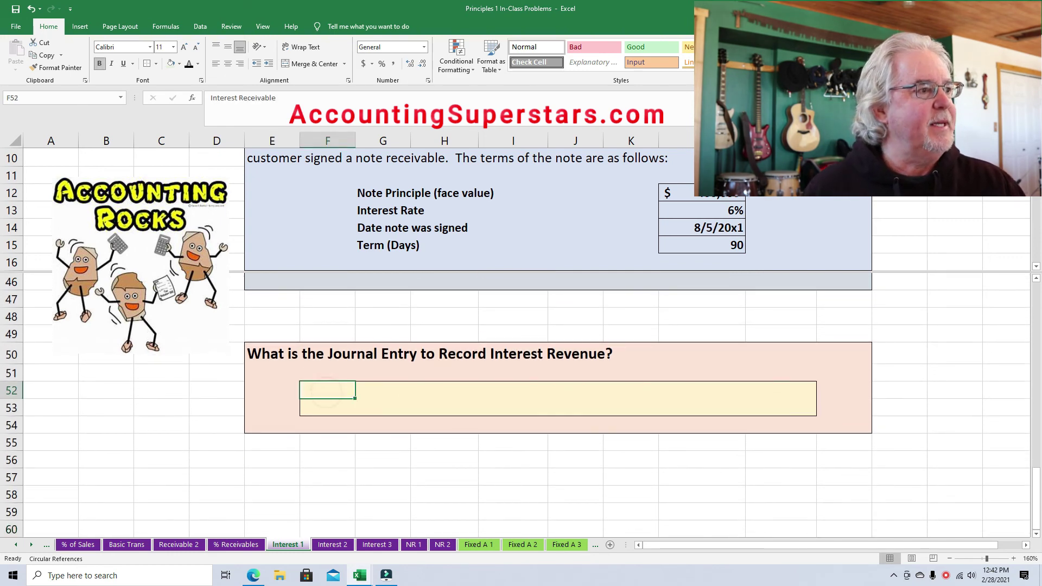
text(Interest Receivable)
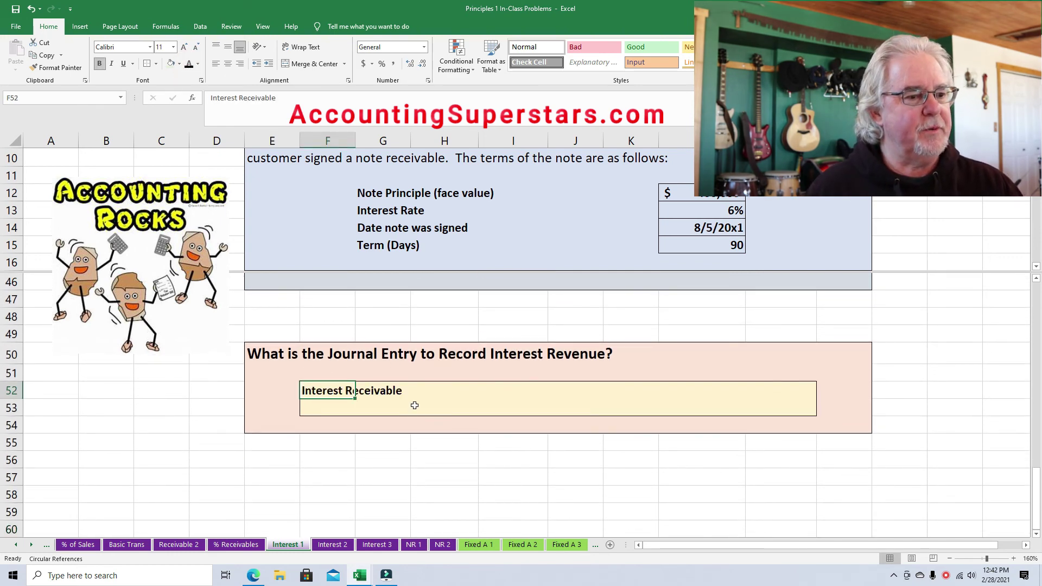
click(395, 408)
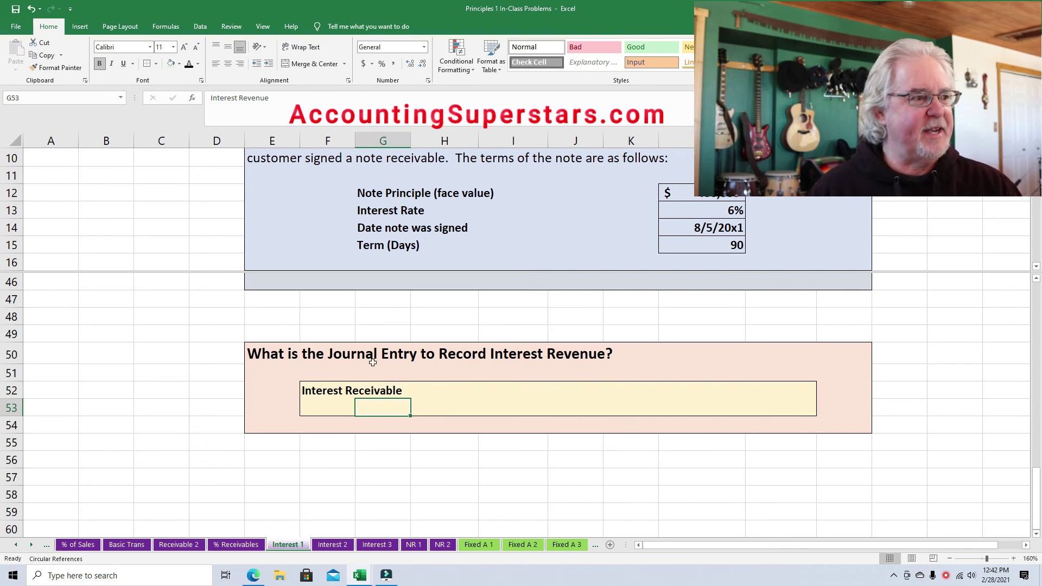
click(189, 64)
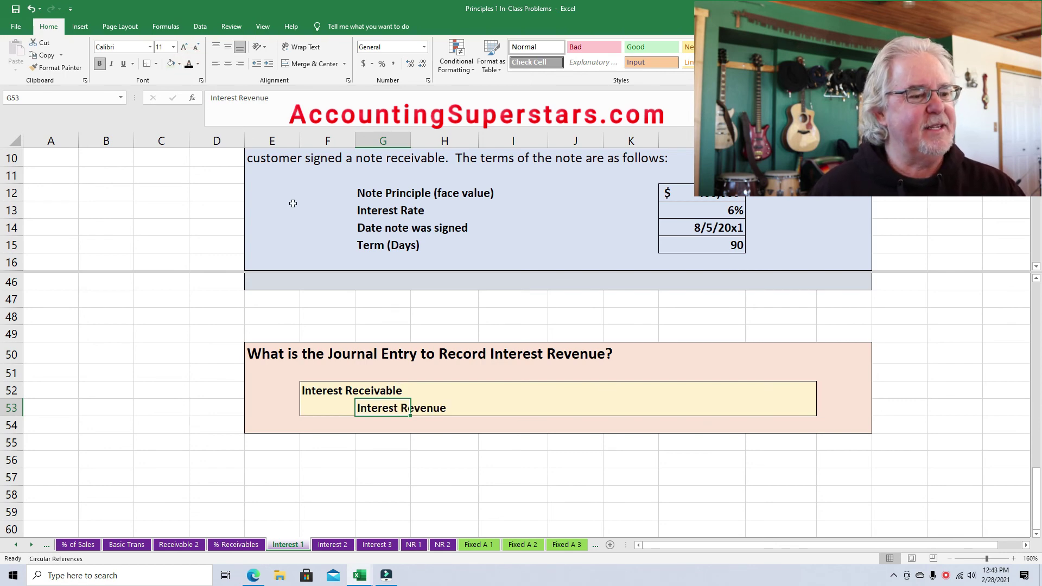
Reveal the $5,918 debit and $5,918 credit amounts in the journal entry.
click(703, 389)
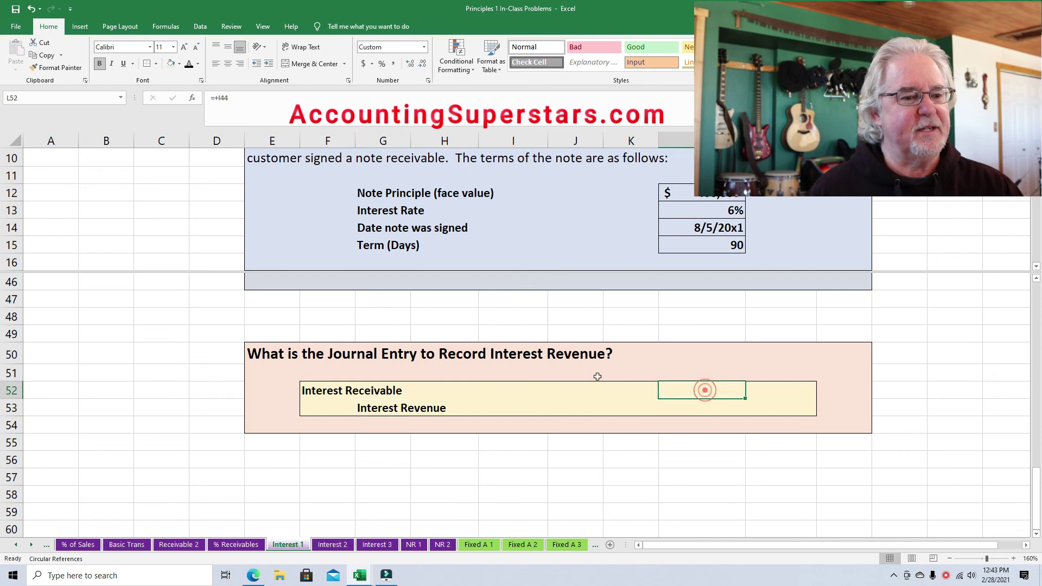
click(189, 64)
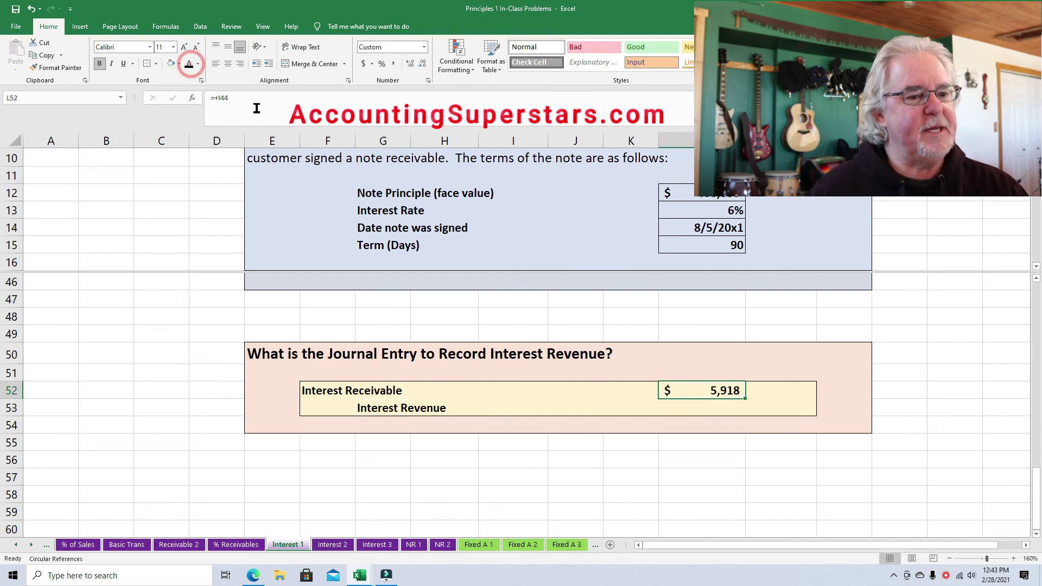
click(770, 412)
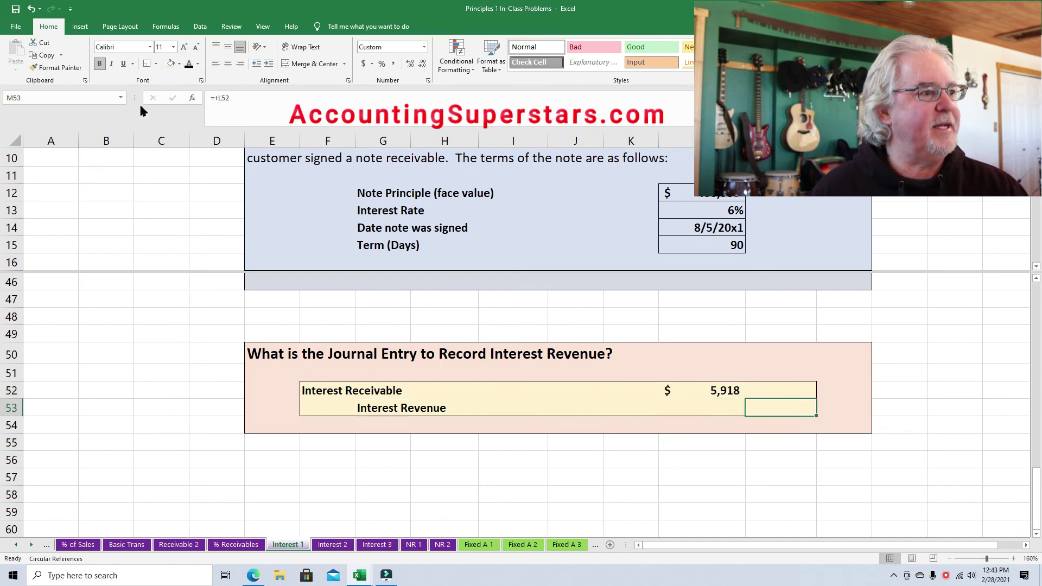
click(190, 67)
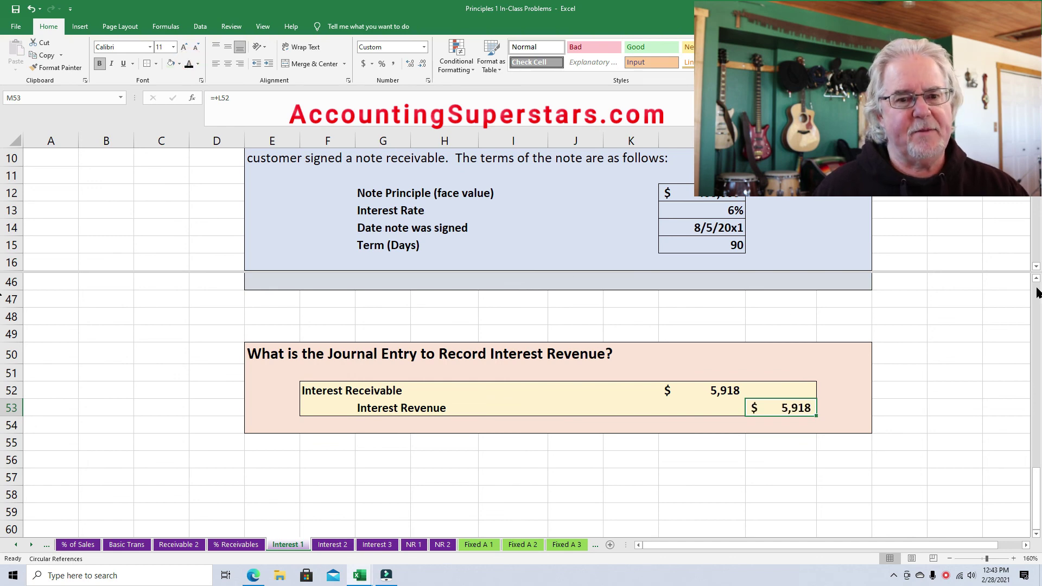
scroll(1038, 283, up, 1)
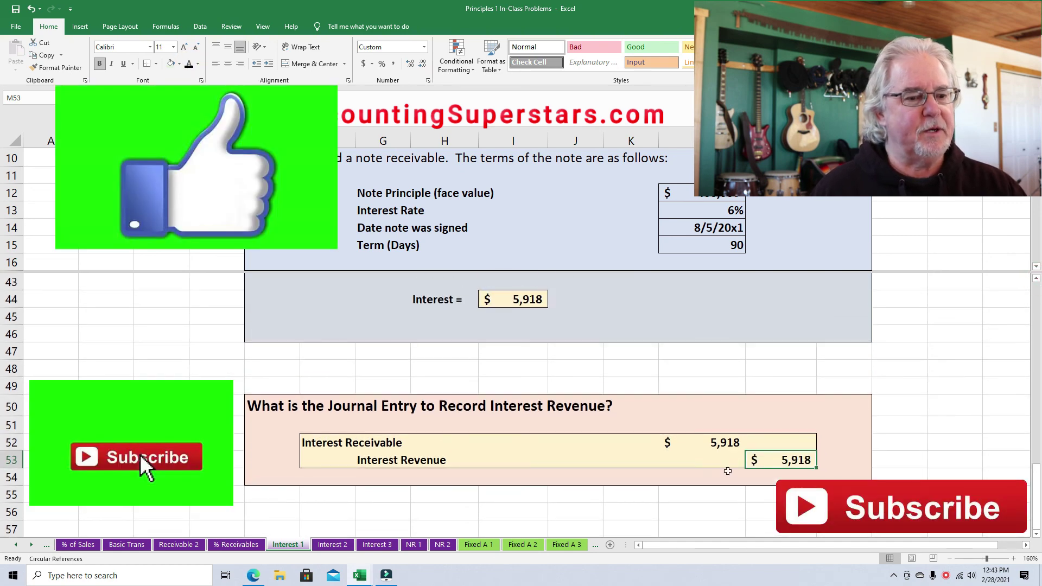